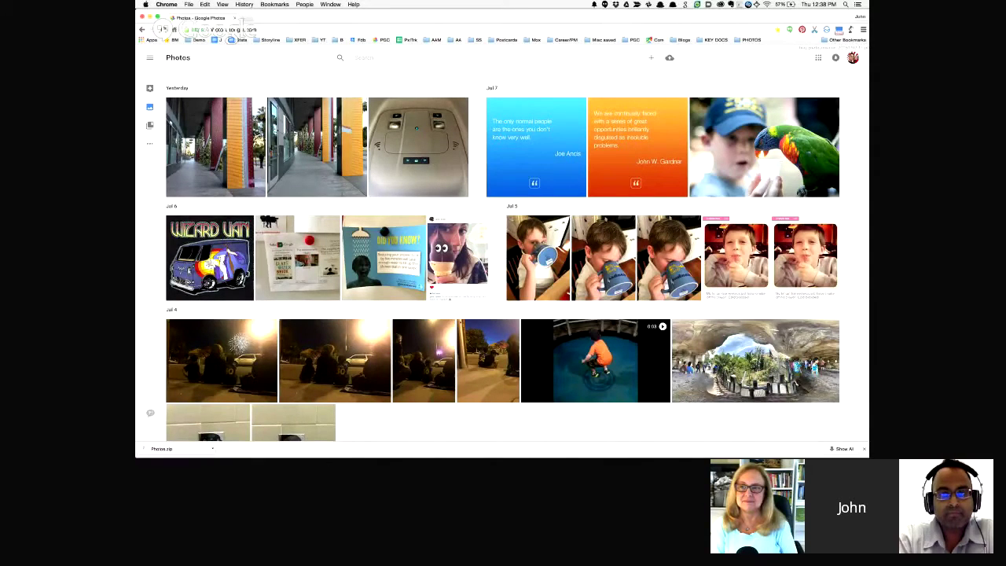
- Go to the Google Photos app downloads page at photos.google.com/apps
click(346, 31)
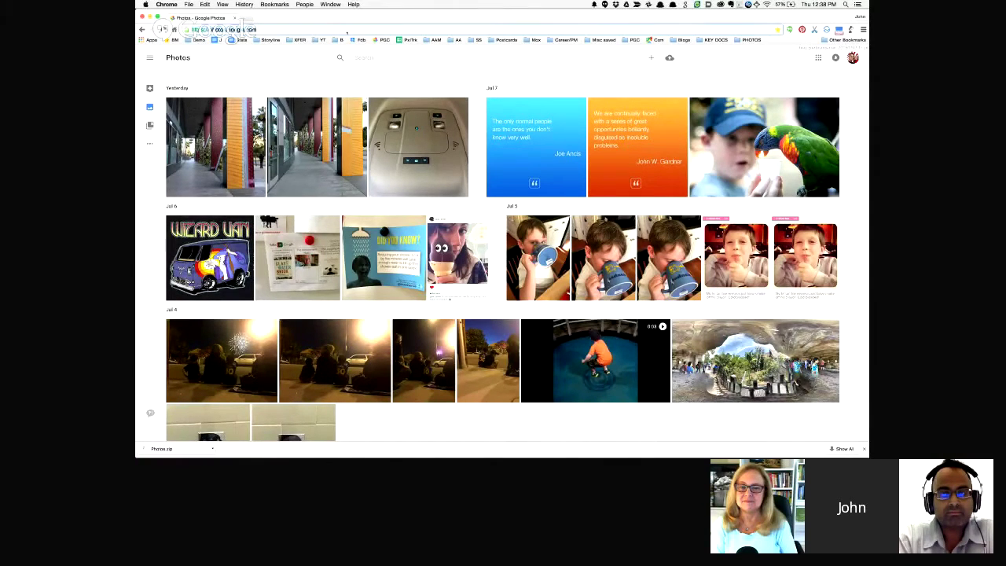
text(/apps)
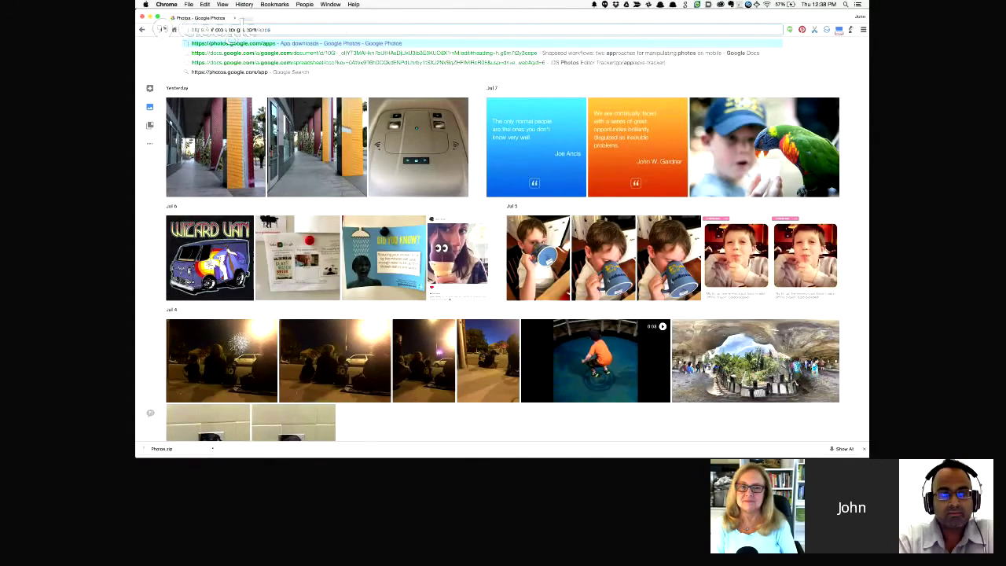
key(Return)
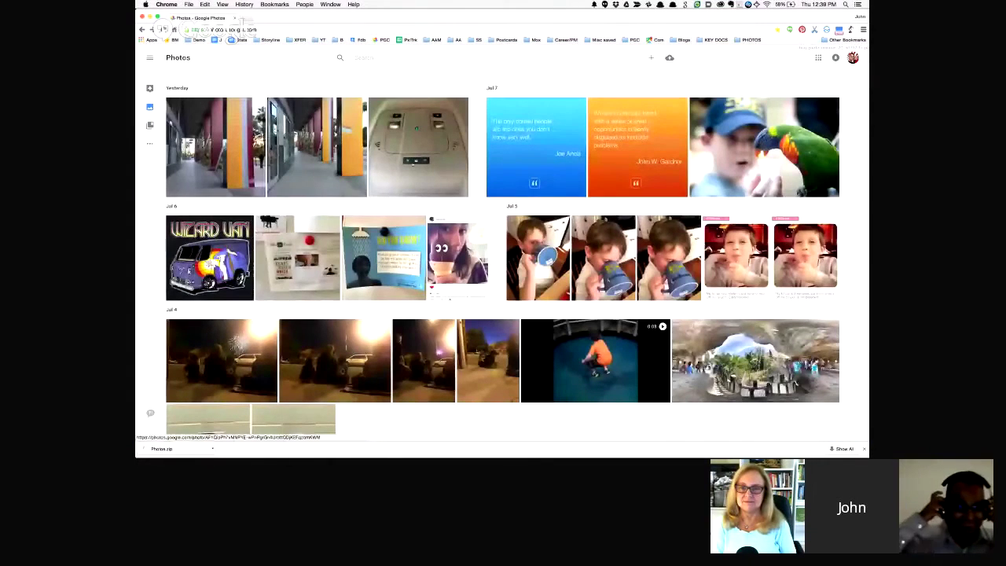
- Search the photo library for "lego"
click(424, 57)
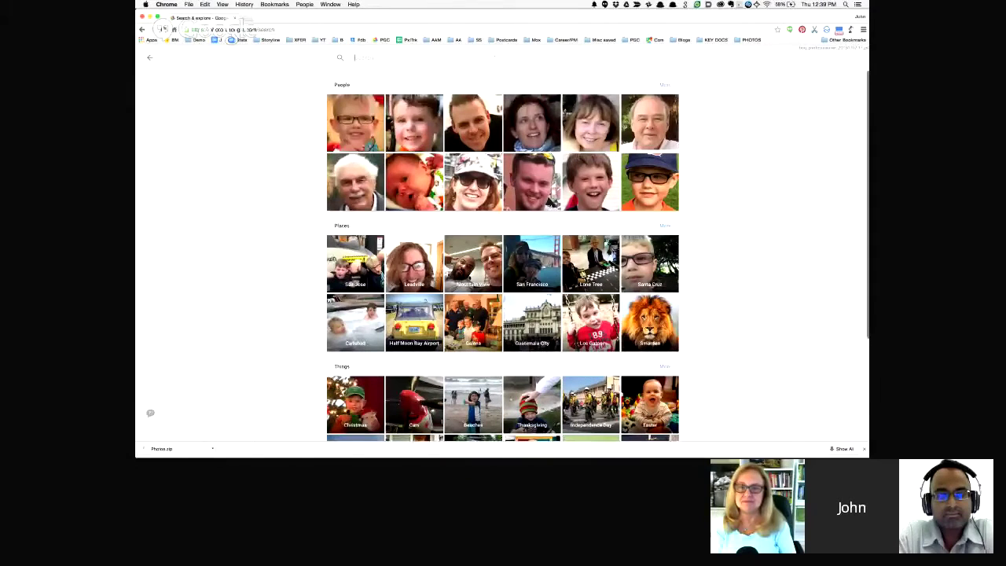
text(dogo)
key(Return)
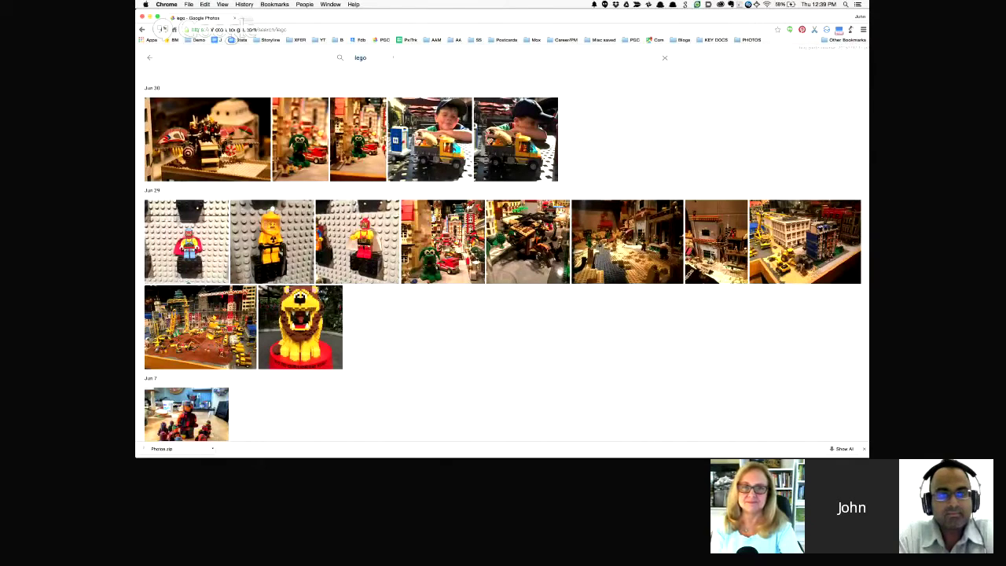
- Search the photo library for "lion" instead and look through the results down to the oldest photos
key(BackSpace)
key(BackSpace)
key(BackSpace)
key(BackSpace)
text(lion)
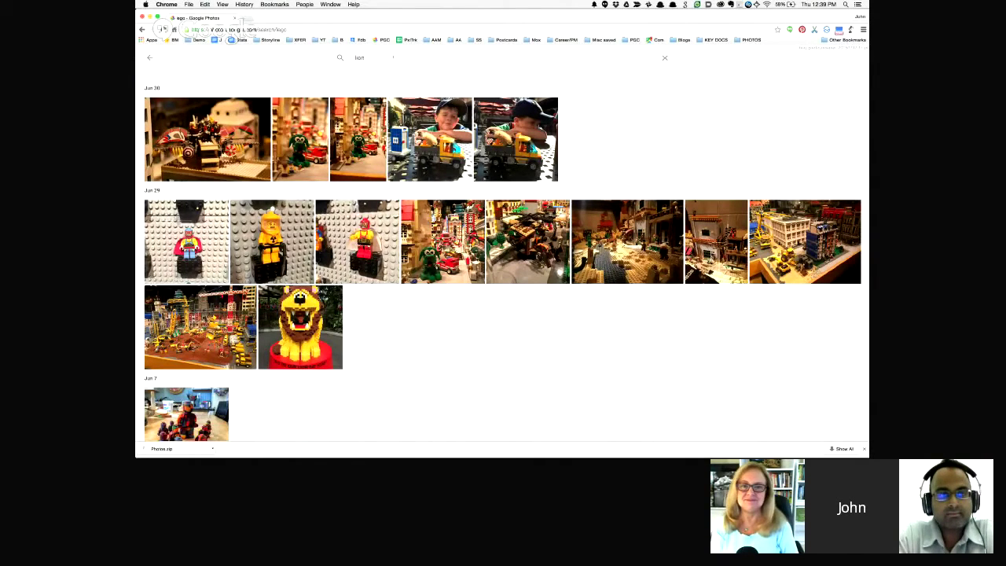
key(Return)
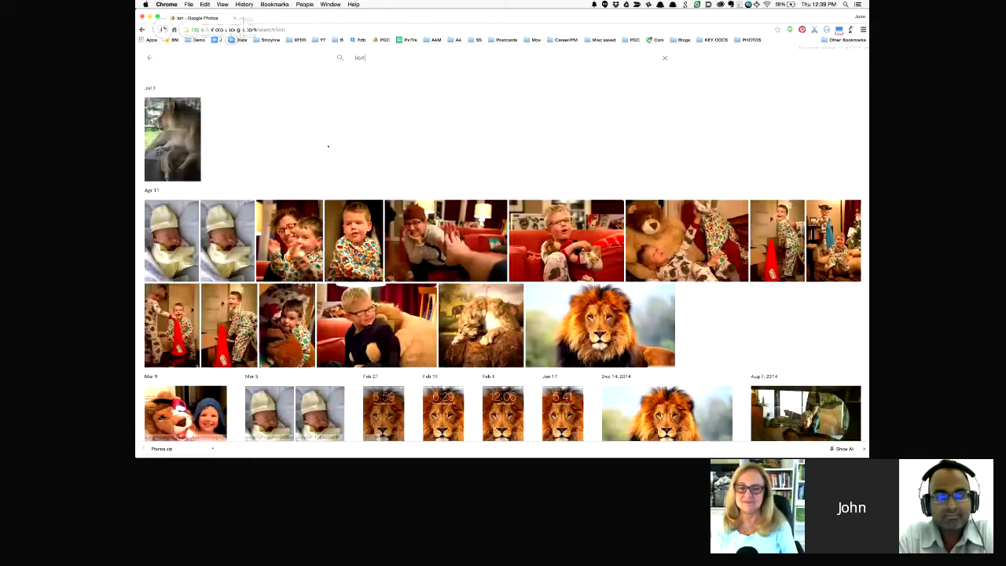
scroll(543, 166, down, 10)
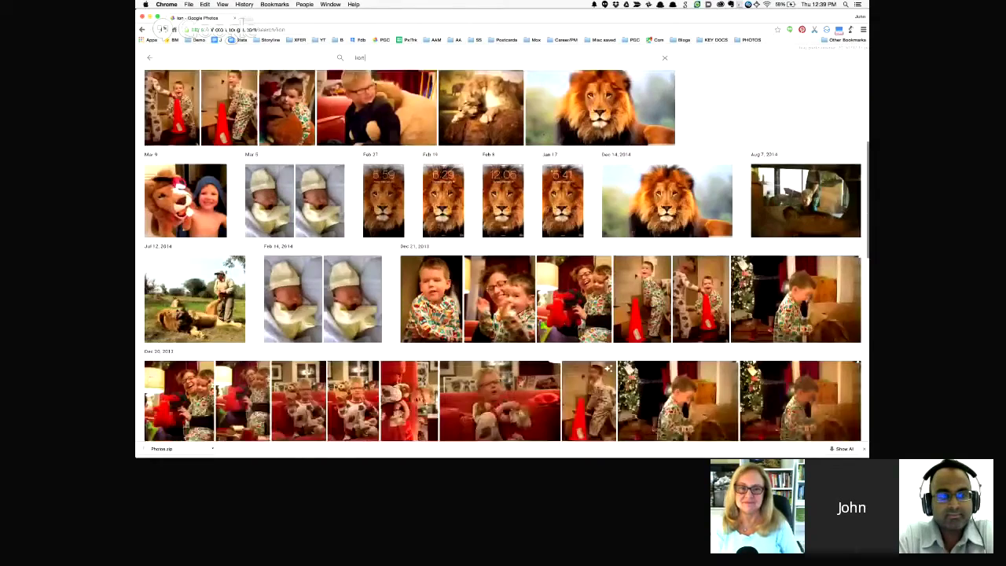
scroll(503, 256, down, 10)
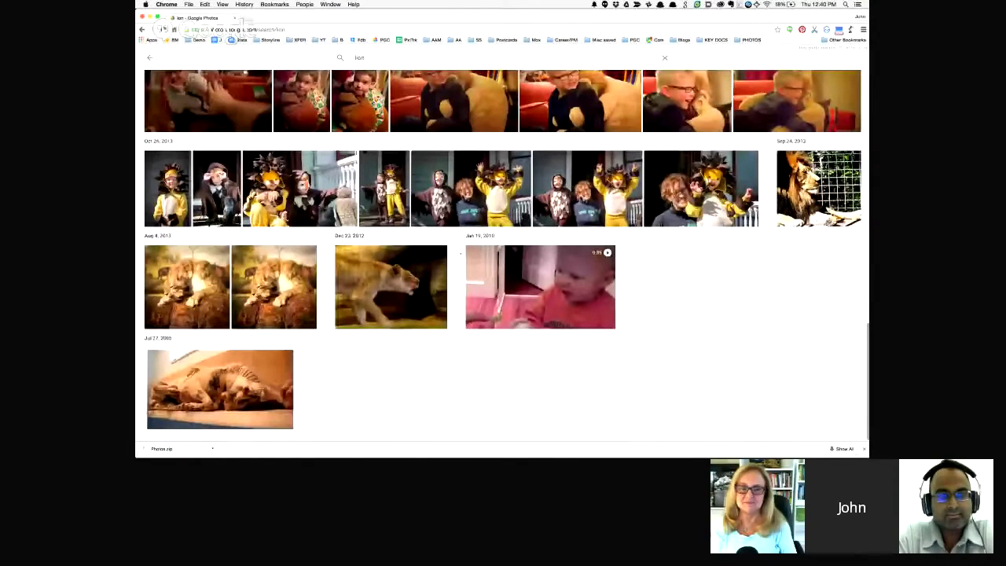
- View the photo of the woman between two costumed children and the photo of the child beside the red cone, returning to the lion results
click(490, 189)
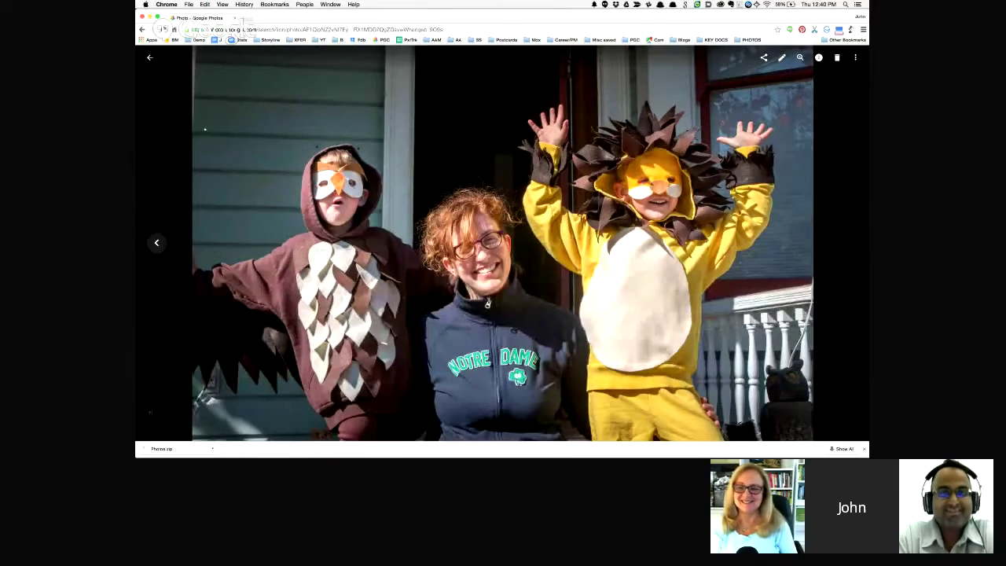
click(150, 58)
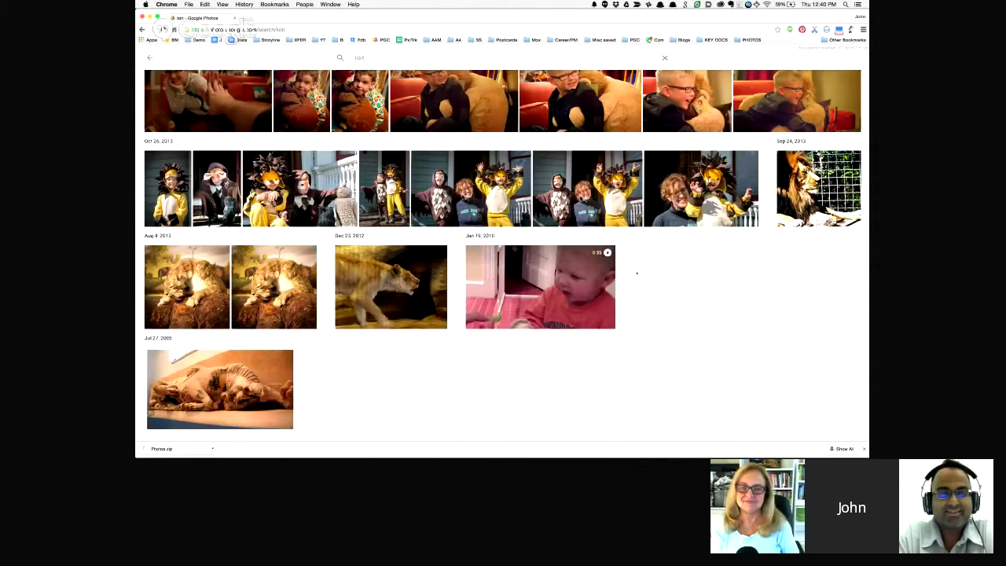
scroll(637, 272, up, 5)
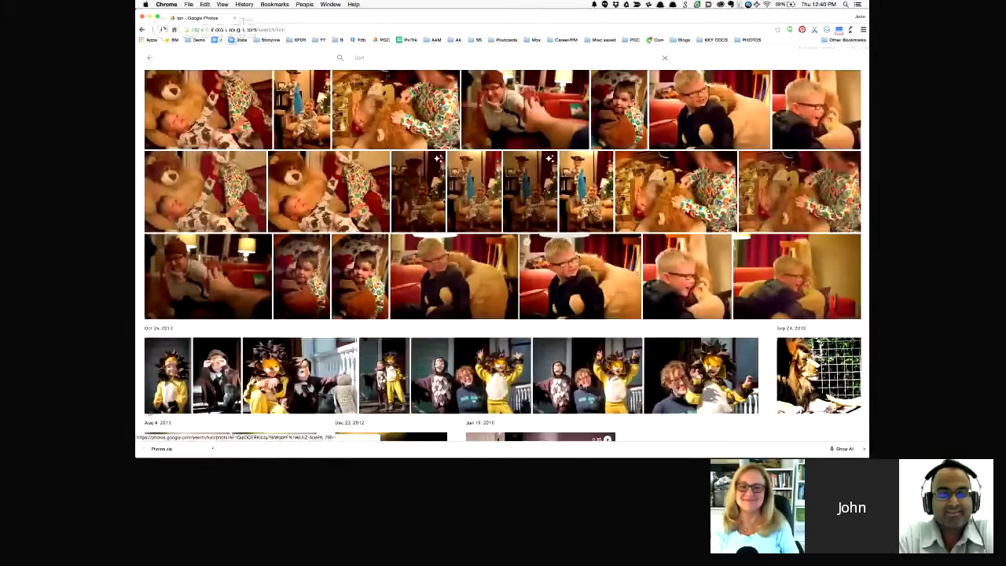
scroll(636, 273, down, 1)
scroll(637, 273, up, 3)
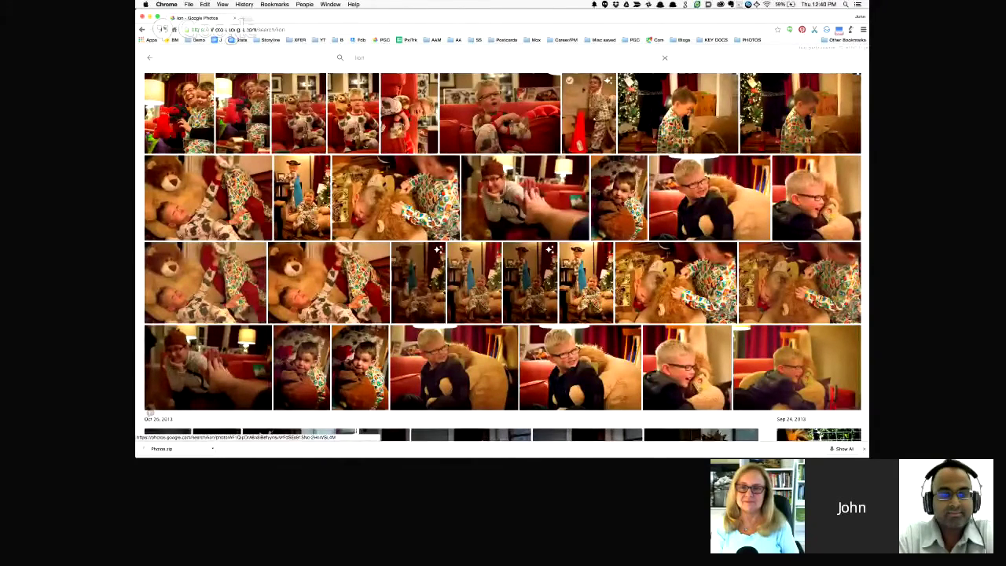
click(597, 121)
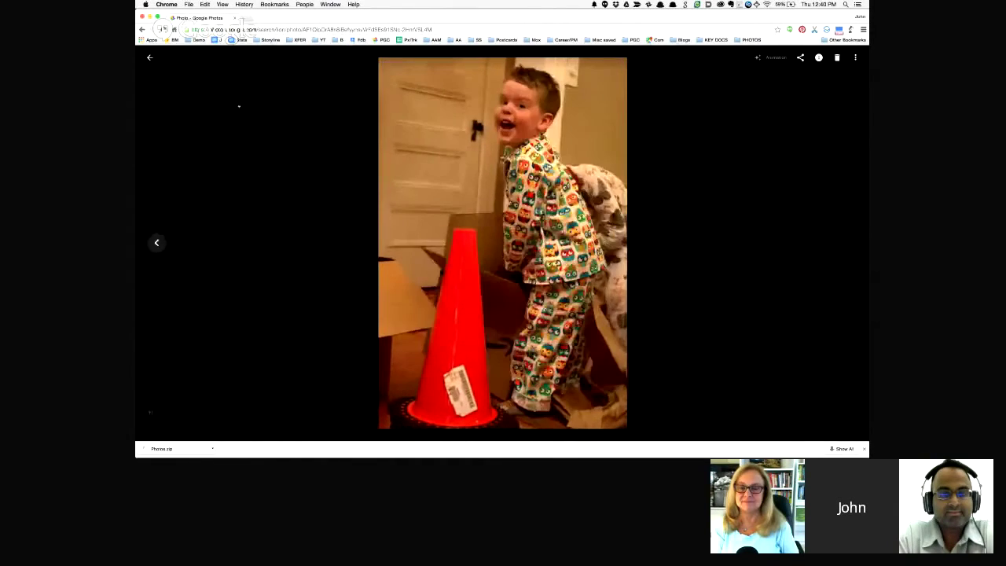
click(151, 58)
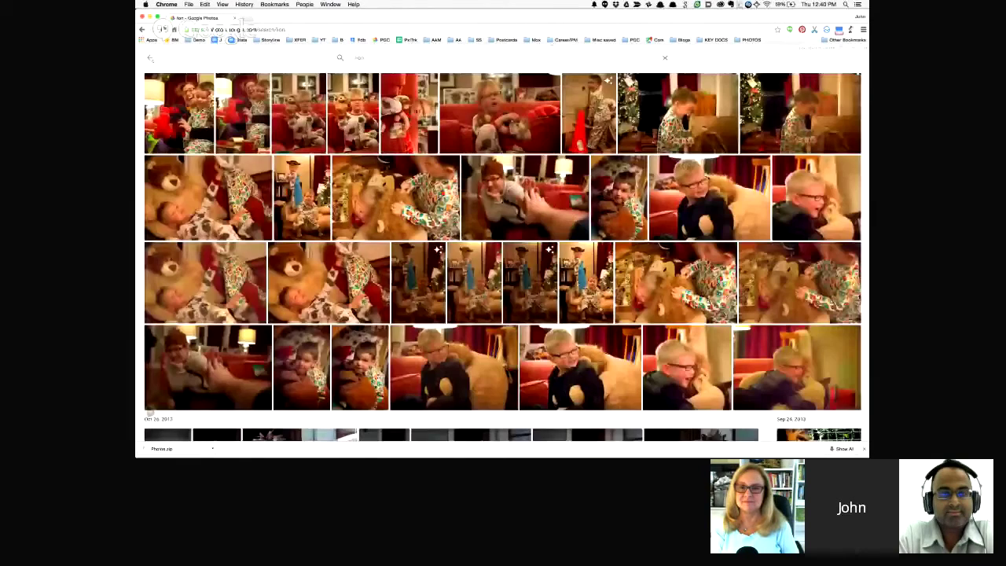
- Leave the lion results and open the Creations collection from the library's search categories
click(150, 59)
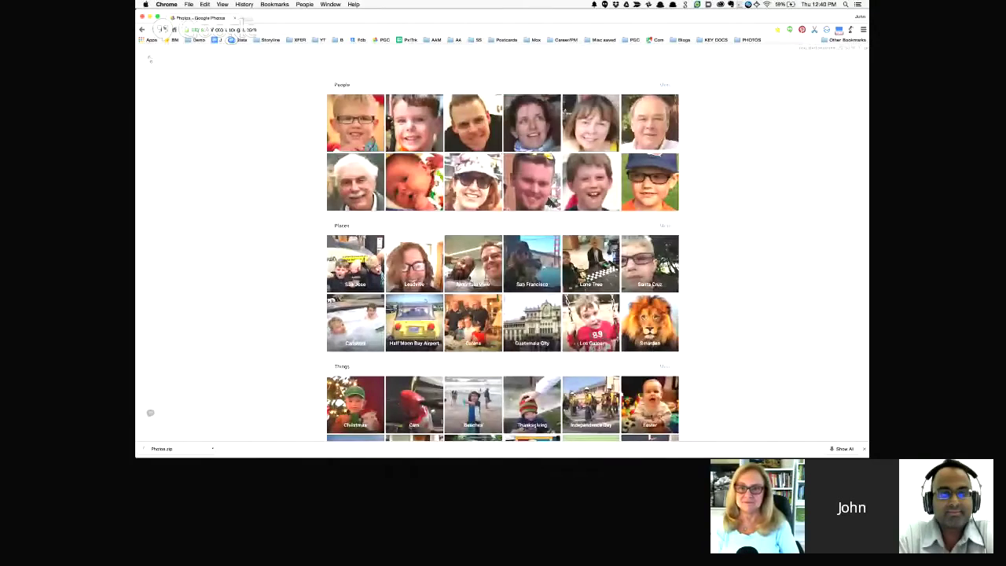
click(149, 58)
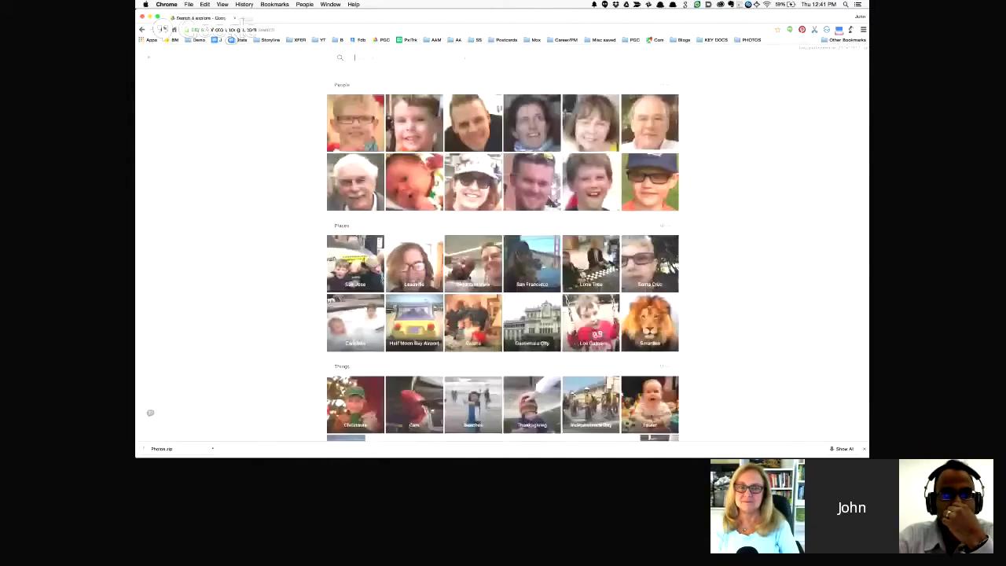
click(345, 58)
scroll(503, 252, down, 3)
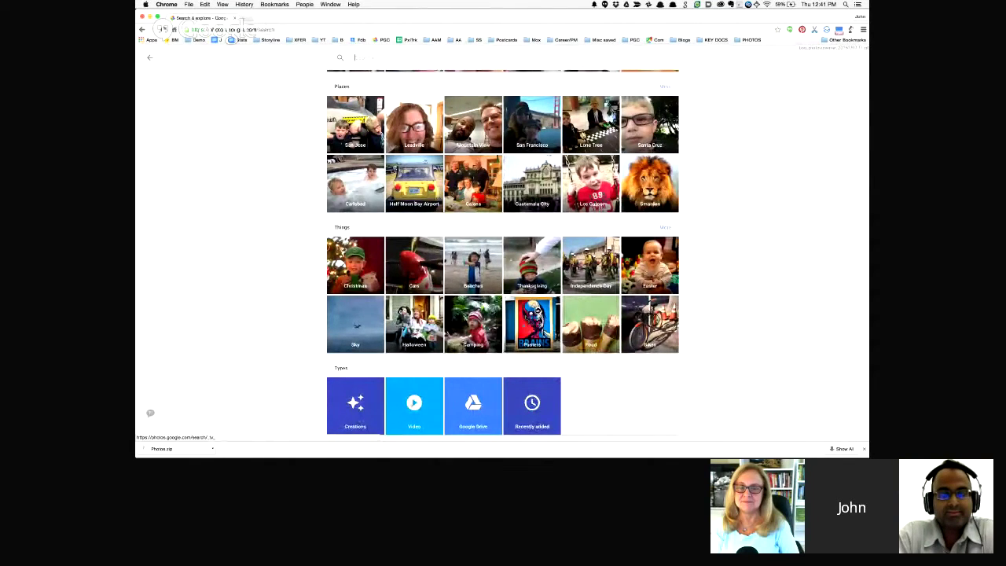
click(374, 408)
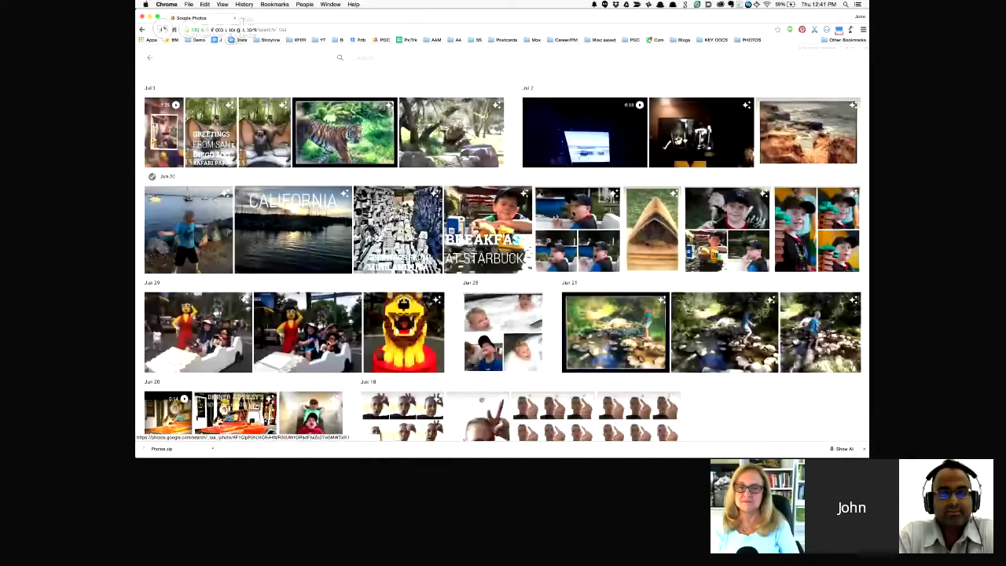
- View the Jun 30 creation of the boy dancing by the water, then return to the main photo library
click(217, 224)
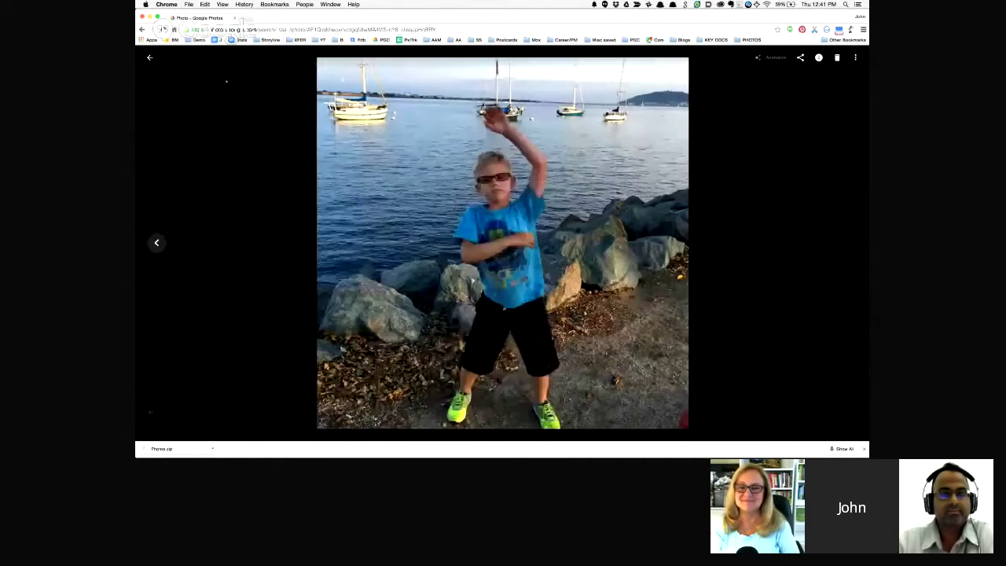
key(Escape)
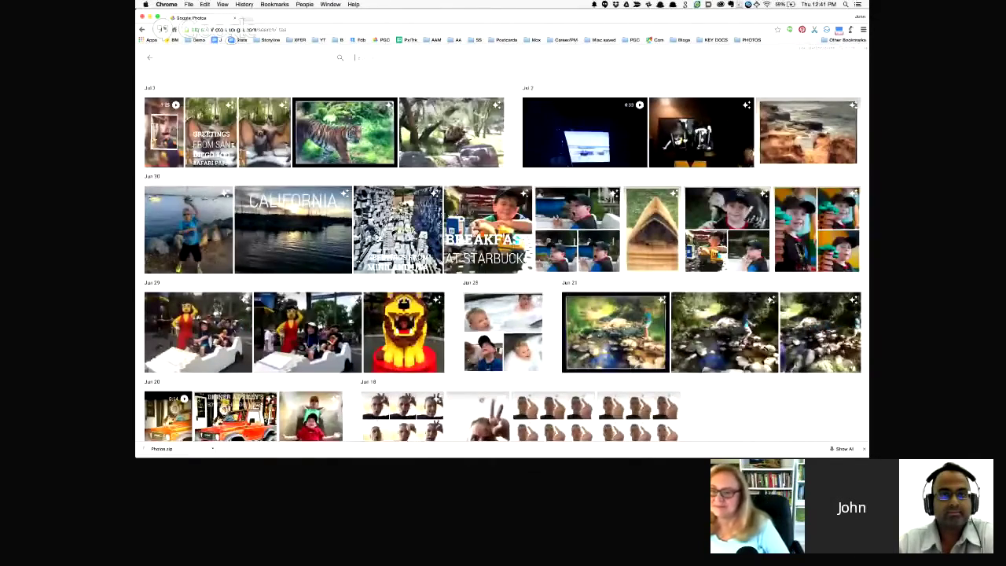
scroll(473, 265, down, 3)
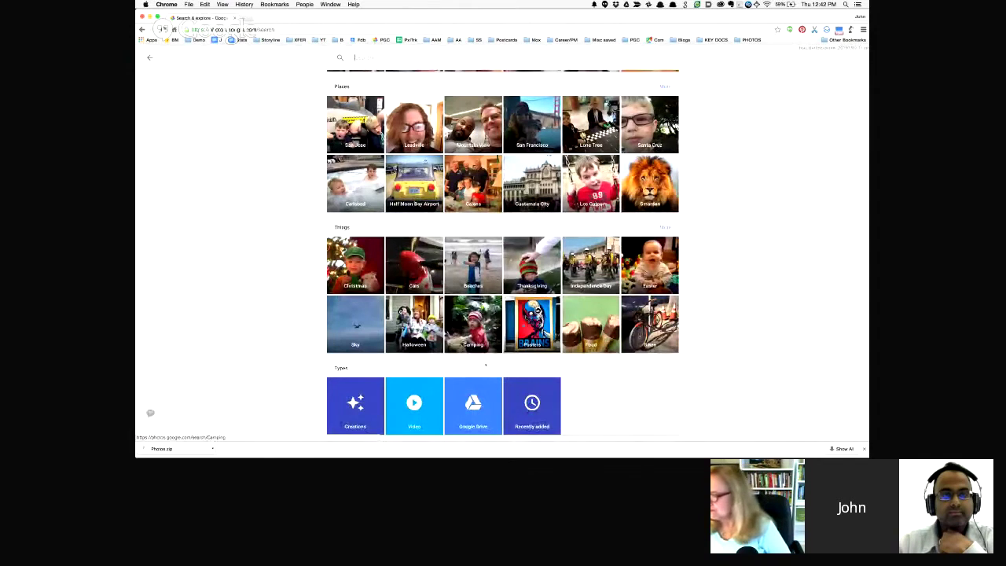
scroll(503, 259, up, 3)
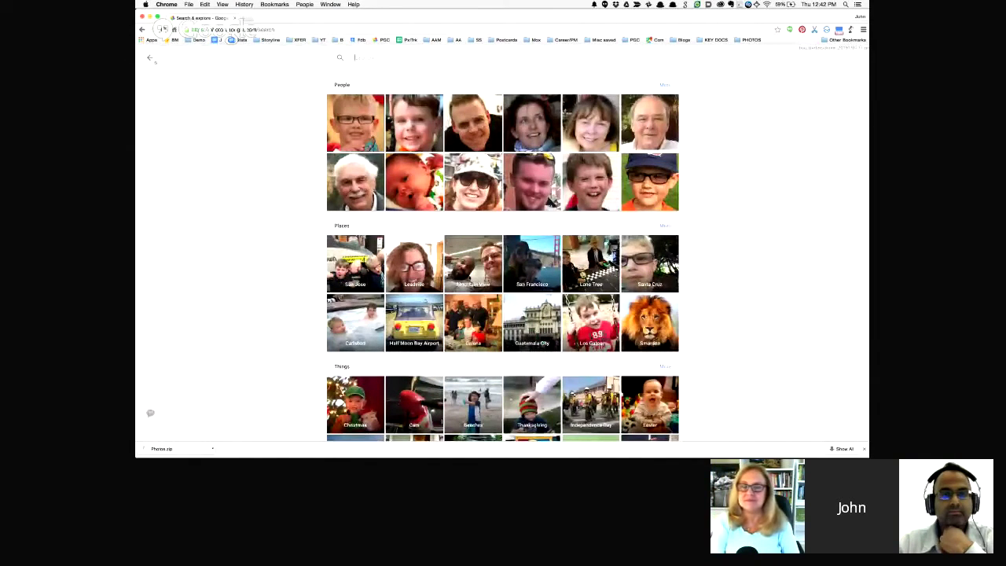
click(149, 58)
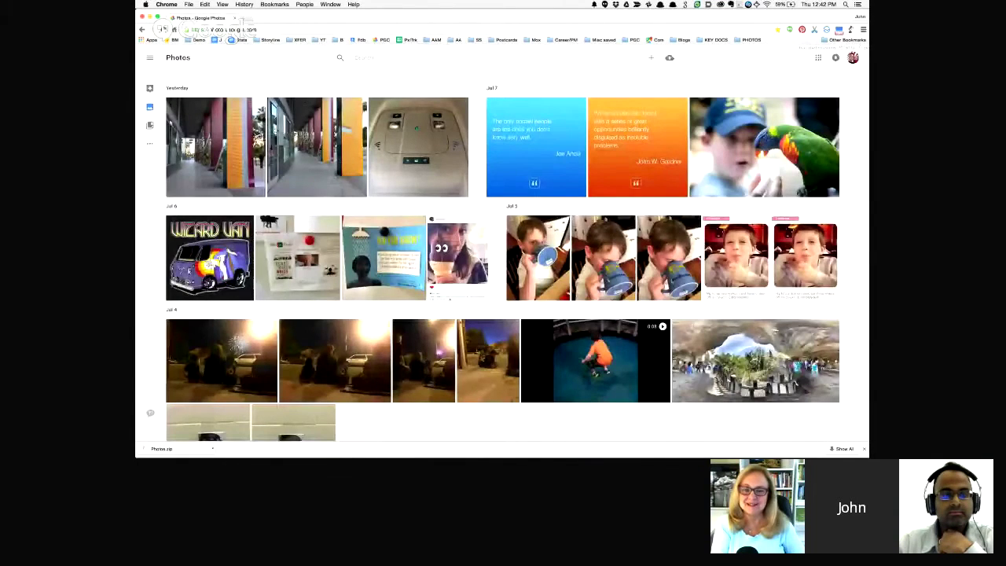
- Open the bookmarked Editing album from the Demo folder and bring its aircraft gun photo into the photo editor
click(195, 39)
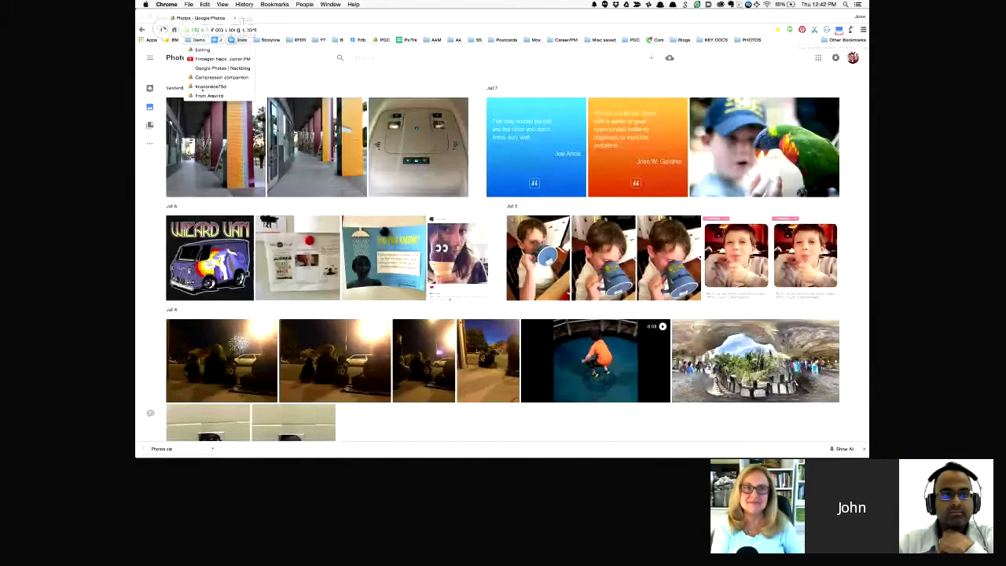
click(202, 50)
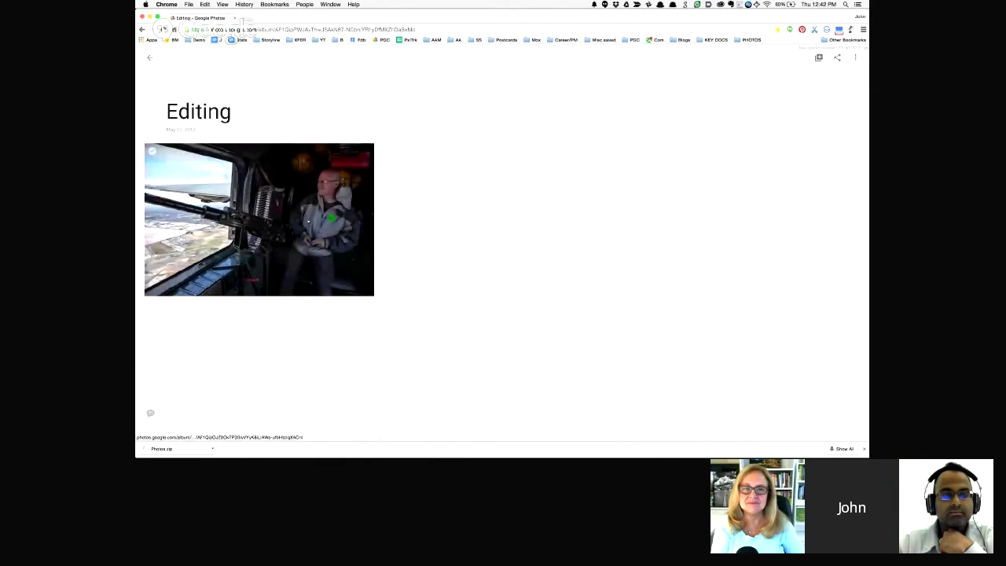
click(308, 221)
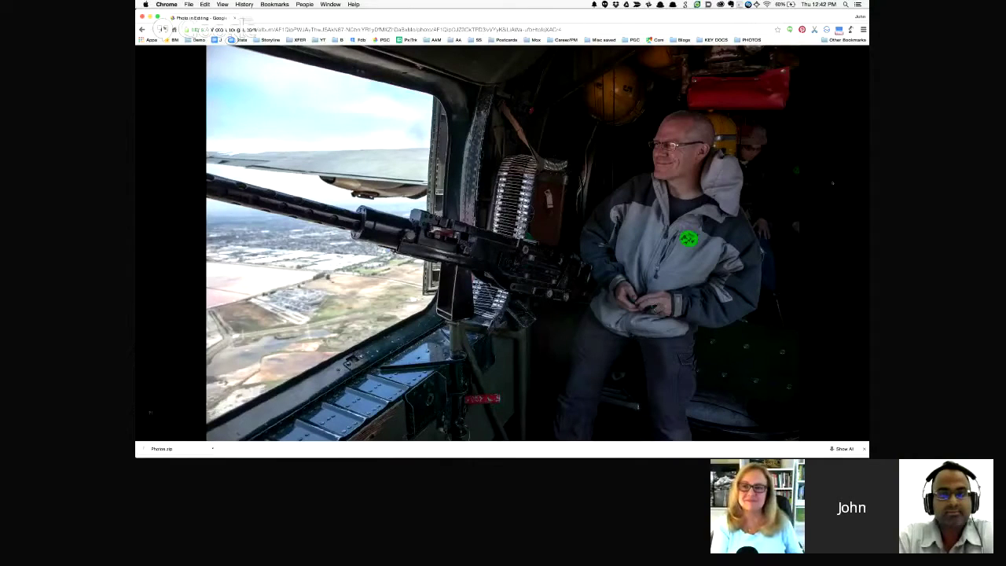
mouse_move(830, 169)
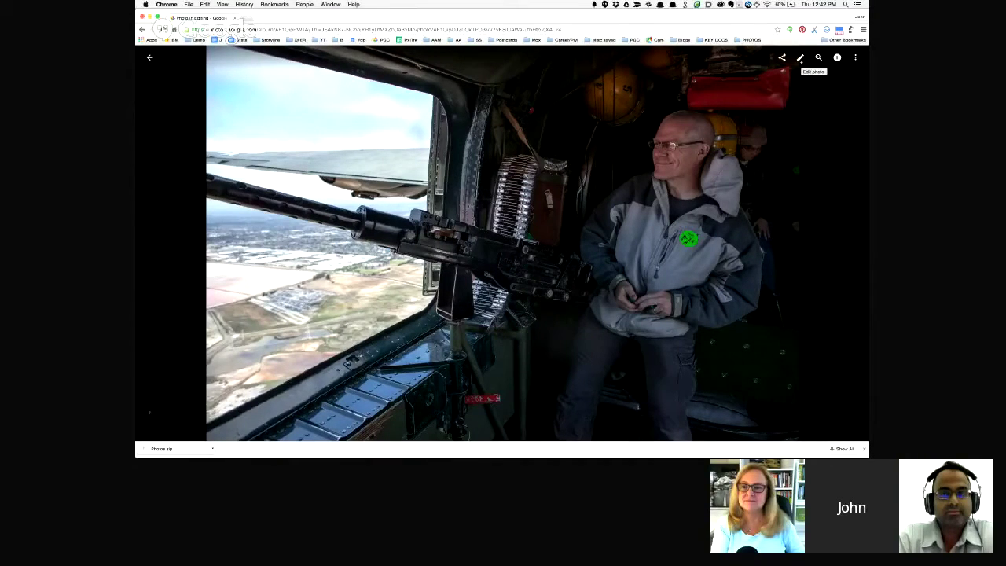
click(800, 58)
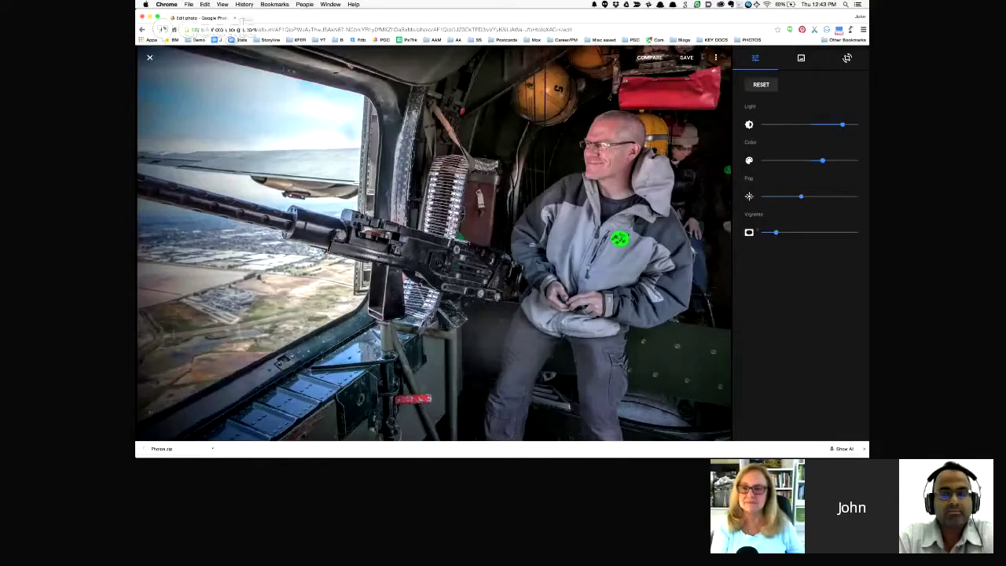
- Try the Vignette near its maximum strength, then set it back to a faint level
mouse_move(774, 233)
mouse_down()
mouse_move(806, 232)
mouse_move(773, 233)
mouse_up()
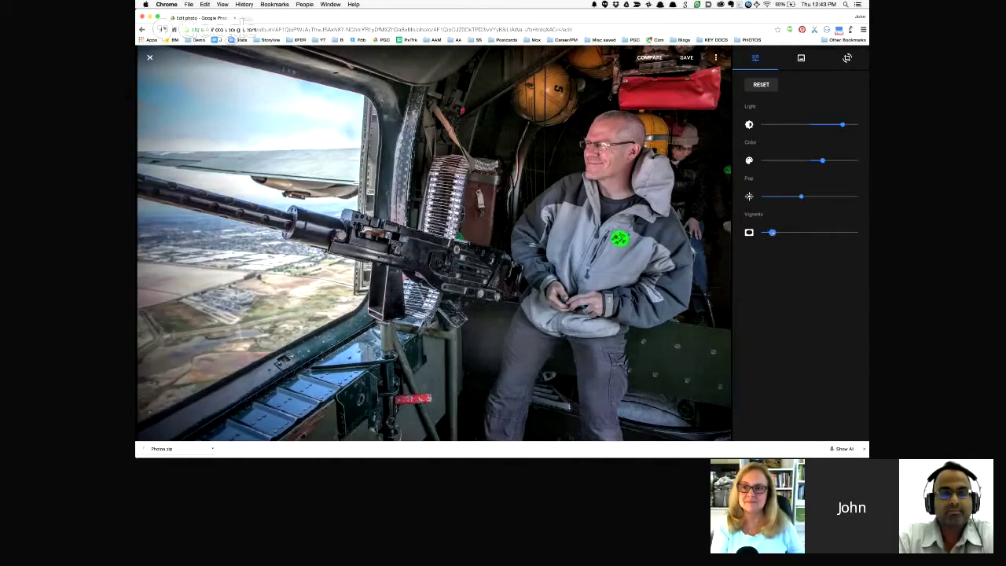
drag(773, 233, 854, 233)
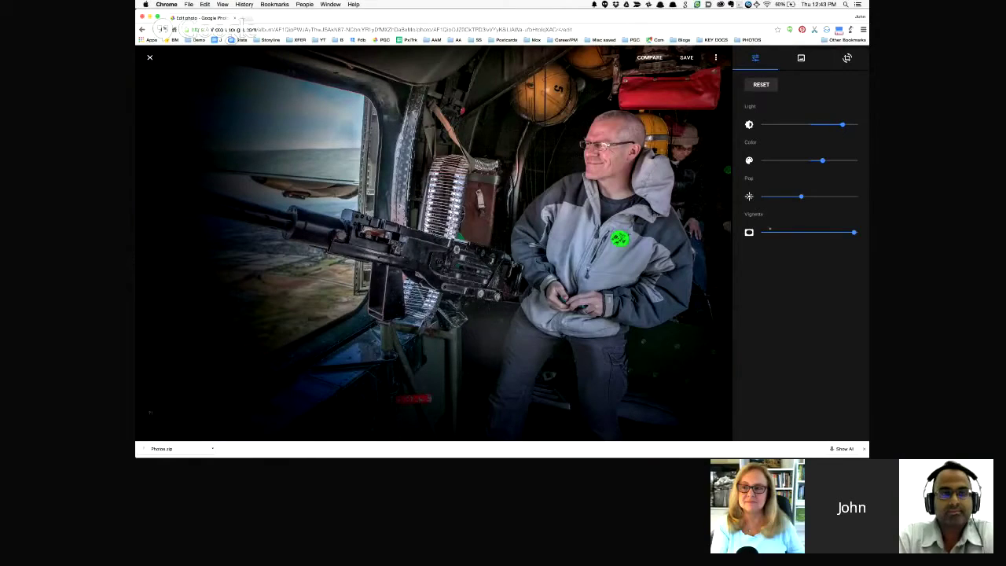
click(775, 233)
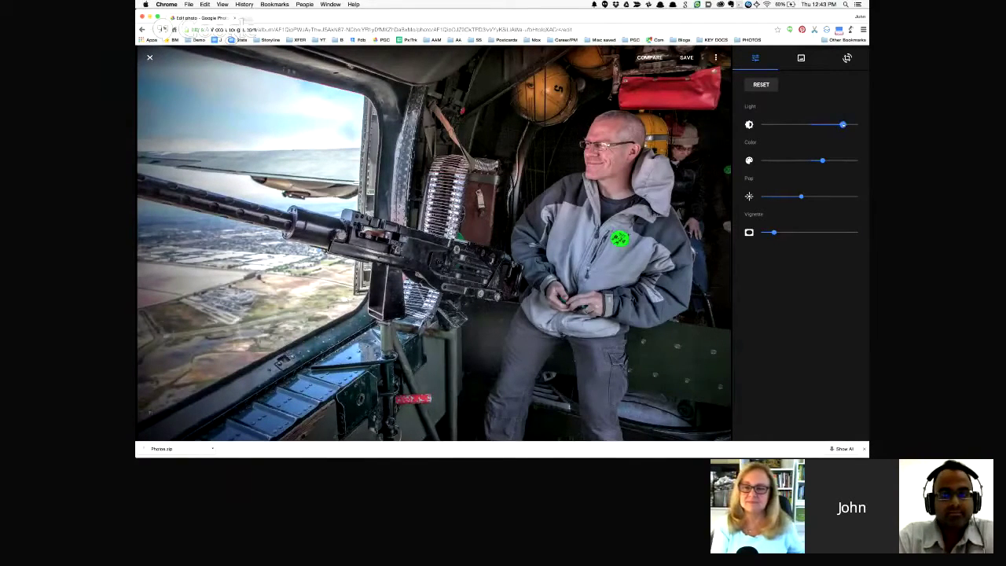
- Lower the photo's Light slightly and raise Pop to near its maximum
mouse_move(842, 124)
mouse_down()
mouse_move(806, 124)
mouse_move(843, 124)
mouse_up()
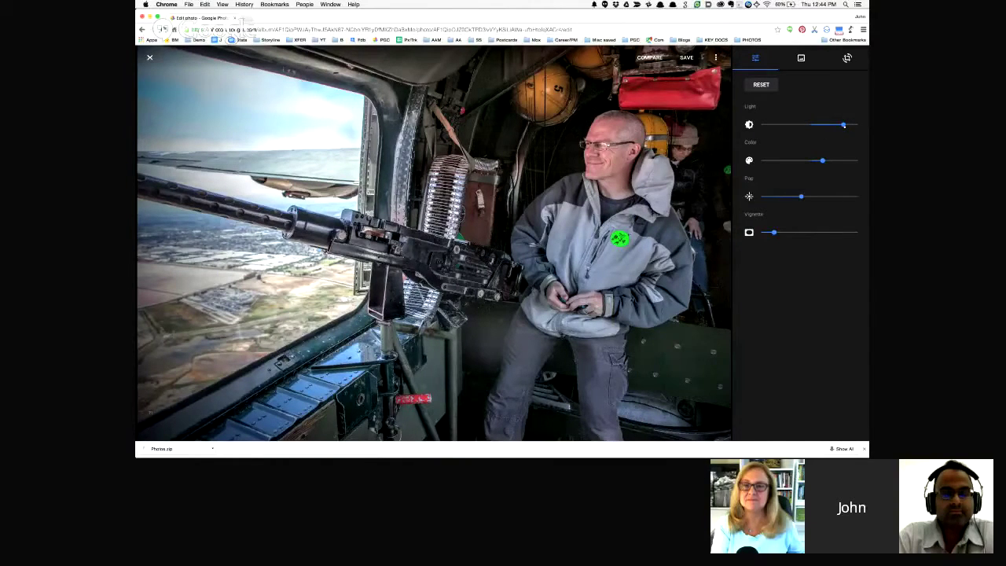
drag(843, 124, 836, 124)
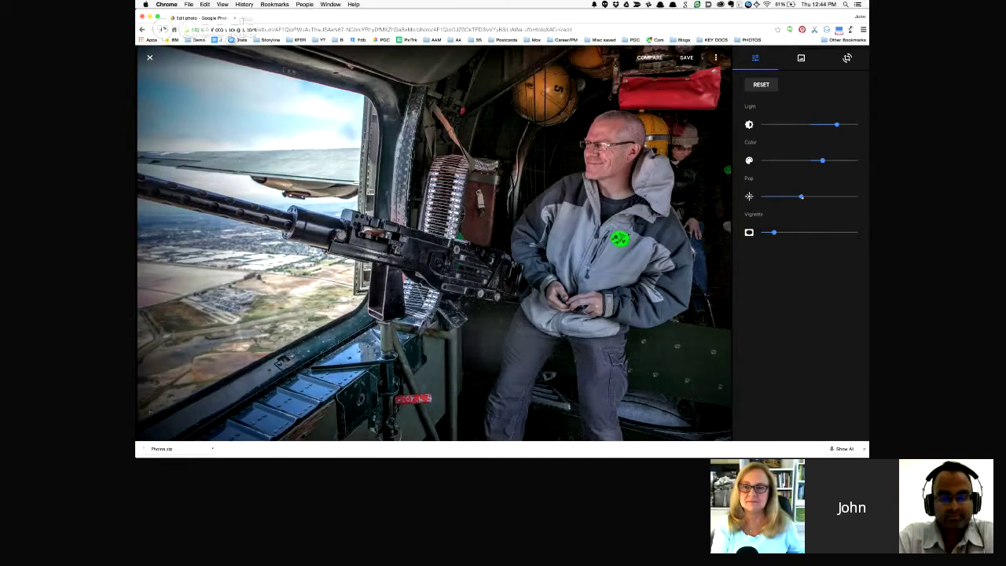
drag(801, 197, 847, 197)
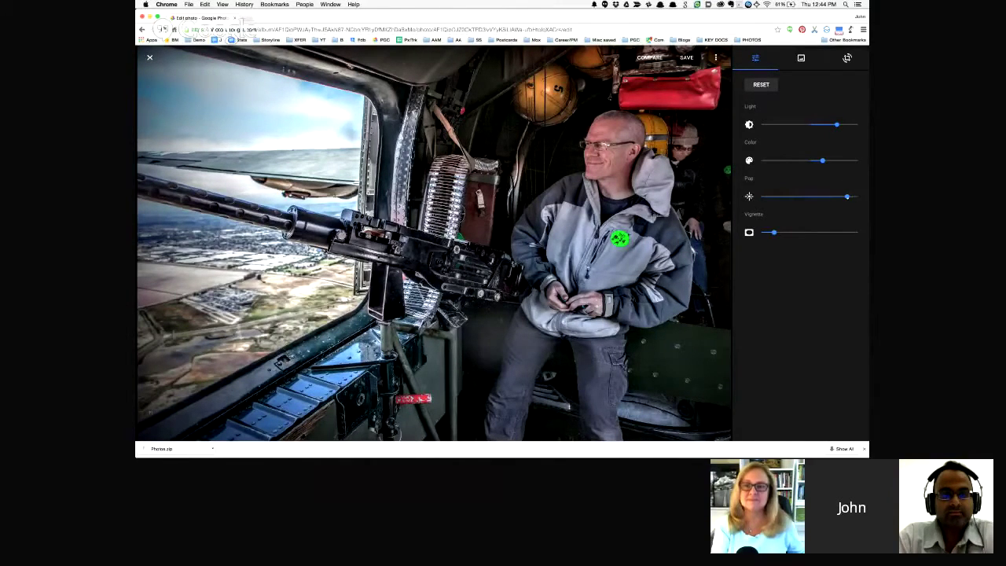
- Try the photo's Pop at maximum and at lower strengths, then set it to about half
key(Right)
key(Right)
key(Right)
key(Right)
key(Right)
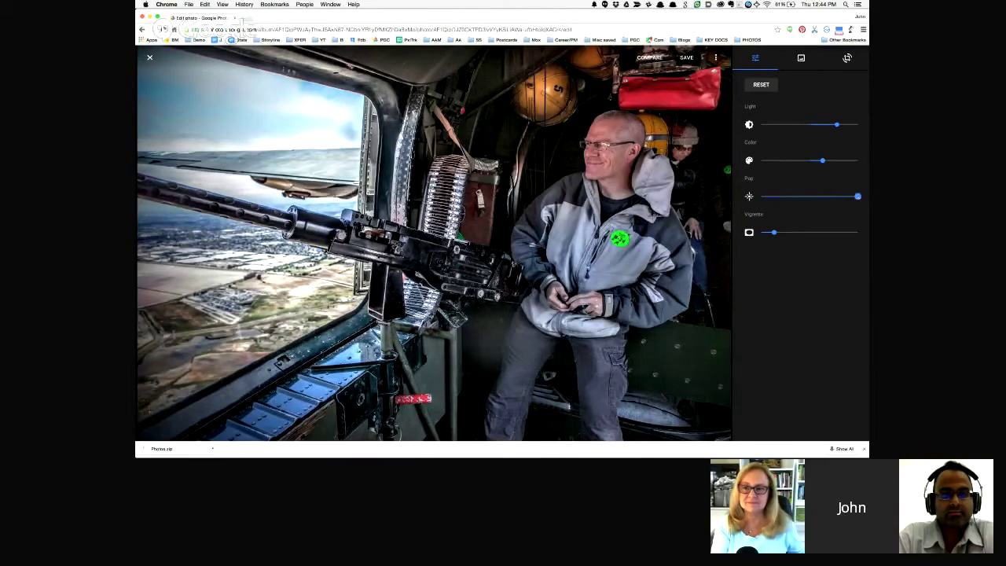
key(Left)
key(Left)
key(Left)
key(Left)
key(Left)
key(Left)
key(Left)
key(Left)
key(Left)
key(Left)
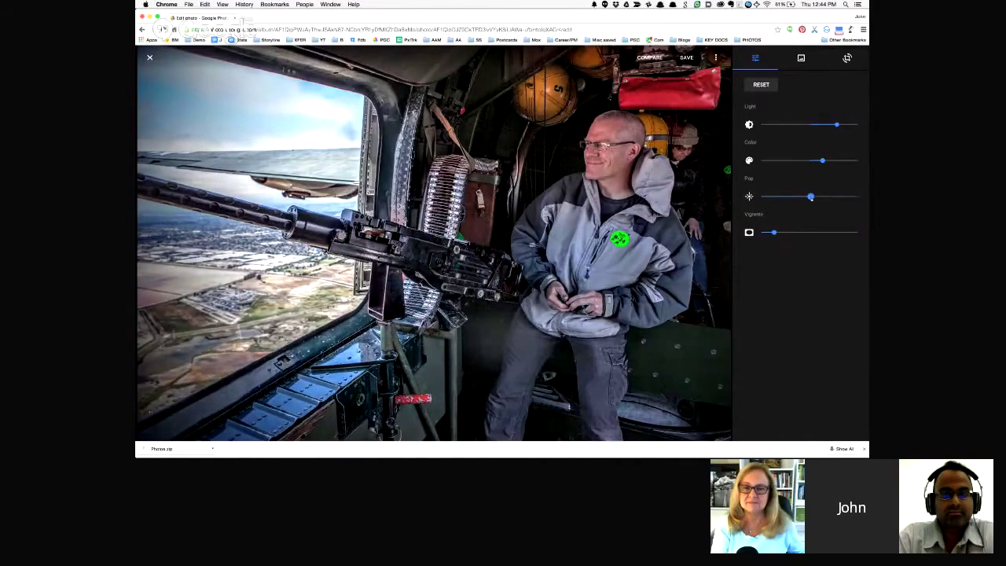
key(Right)
key(Right)
key(Right)
key(Right)
key(Right)
key(Right)
key(Right)
key(Right)
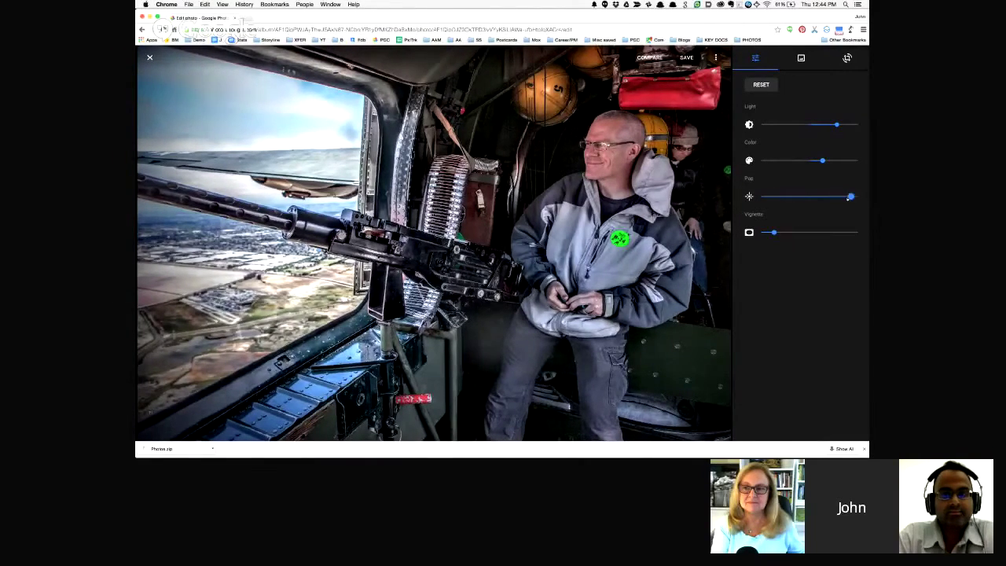
drag(849, 197, 810, 201)
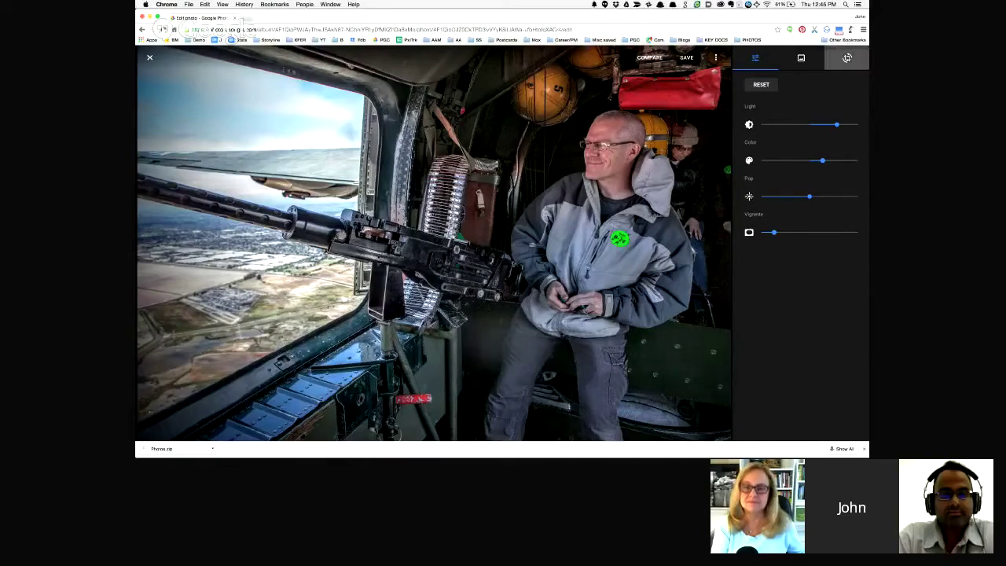
- View the crop and rotate tool, leave it without changing anything, and save the edited photo
click(847, 58)
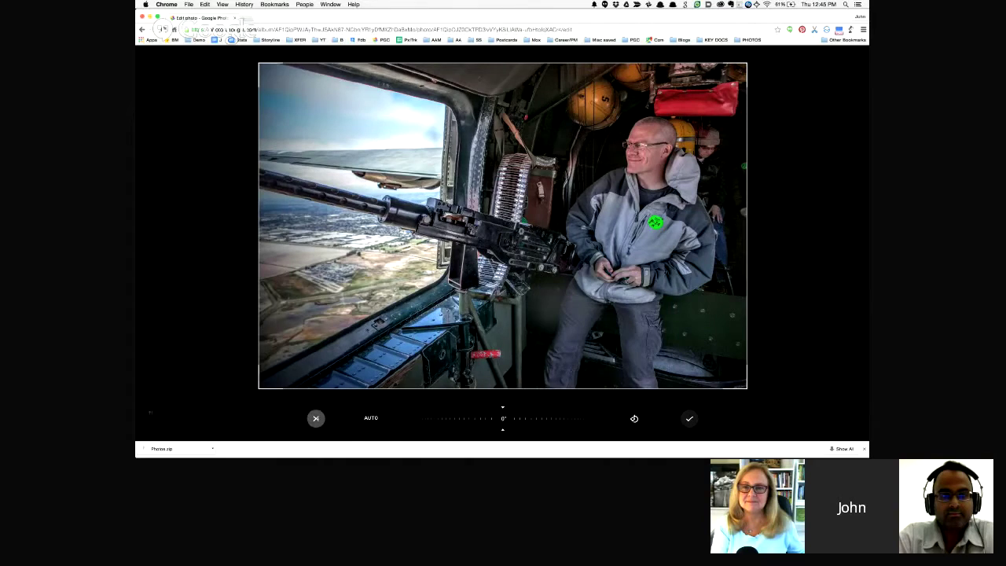
click(315, 418)
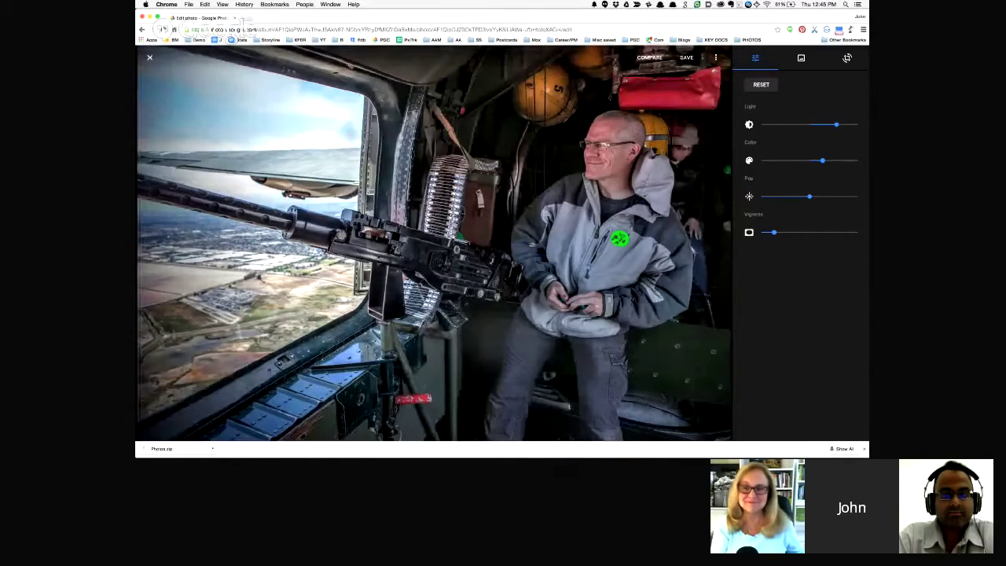
click(686, 57)
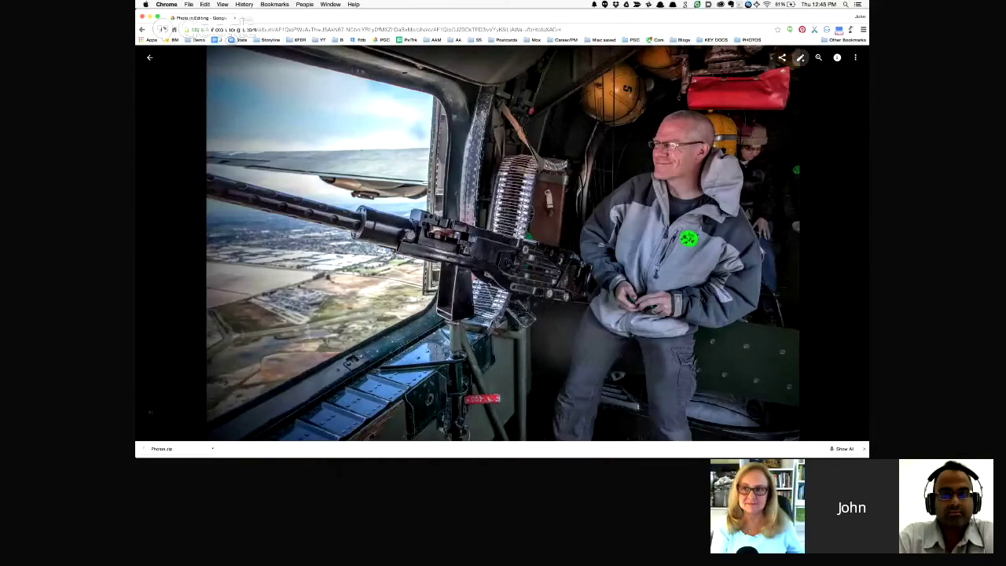
- Reopen the saved photo in the editor, view the Revert to original and Save copy options, and close the editor
click(800, 58)
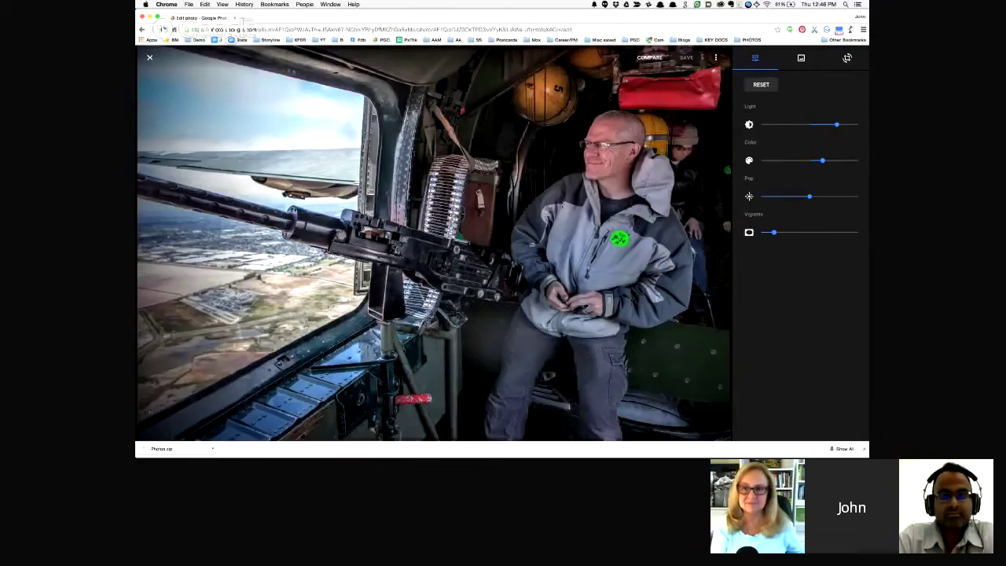
click(715, 58)
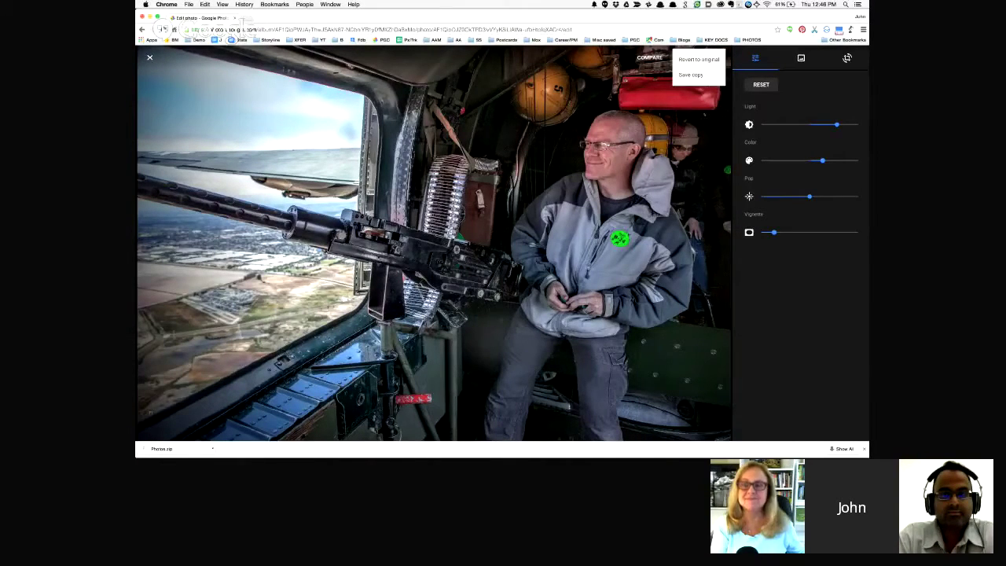
click(709, 85)
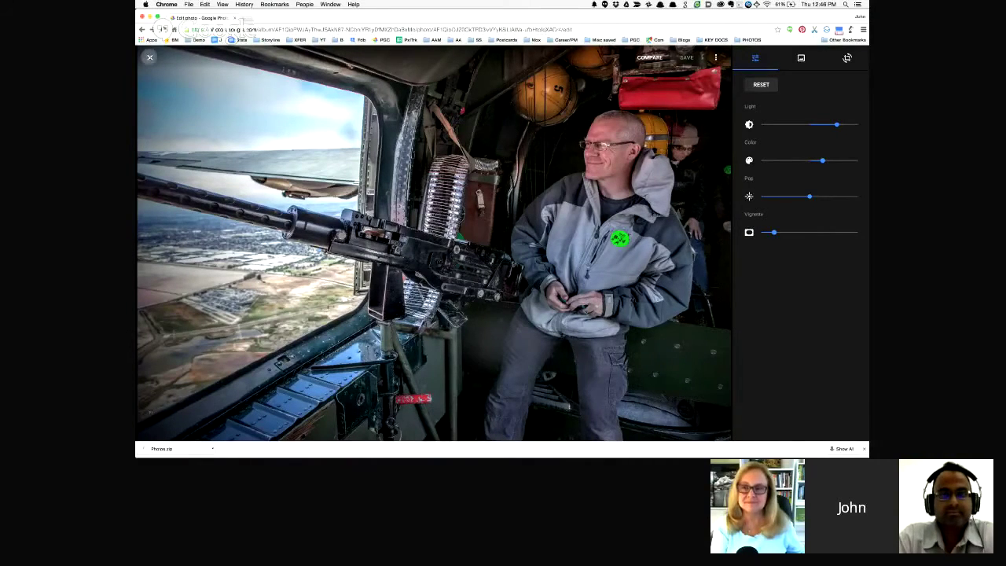
click(150, 57)
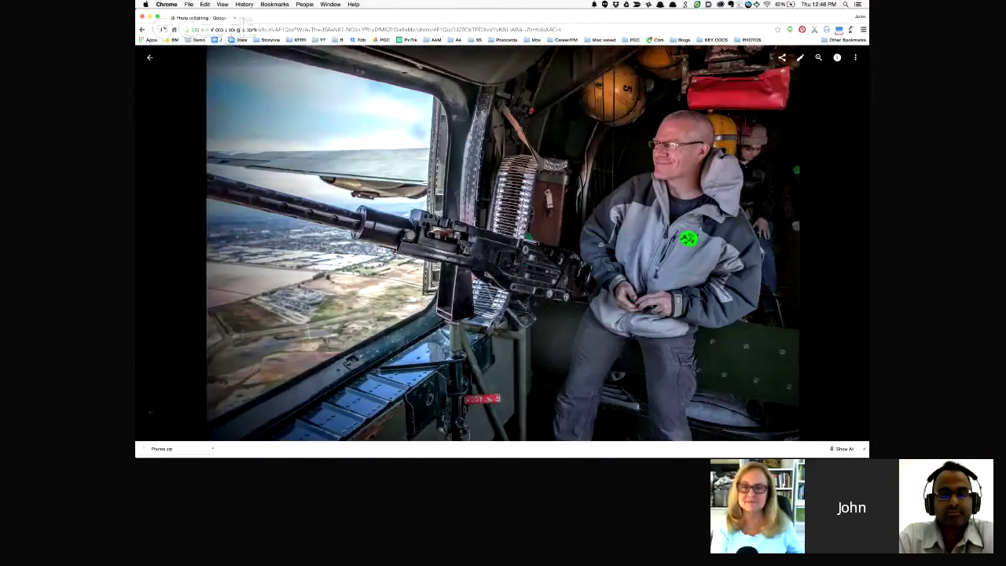
- Briefly reopen the photo editor, leave it without changes, and exit the photo to its Editing album
key(e)
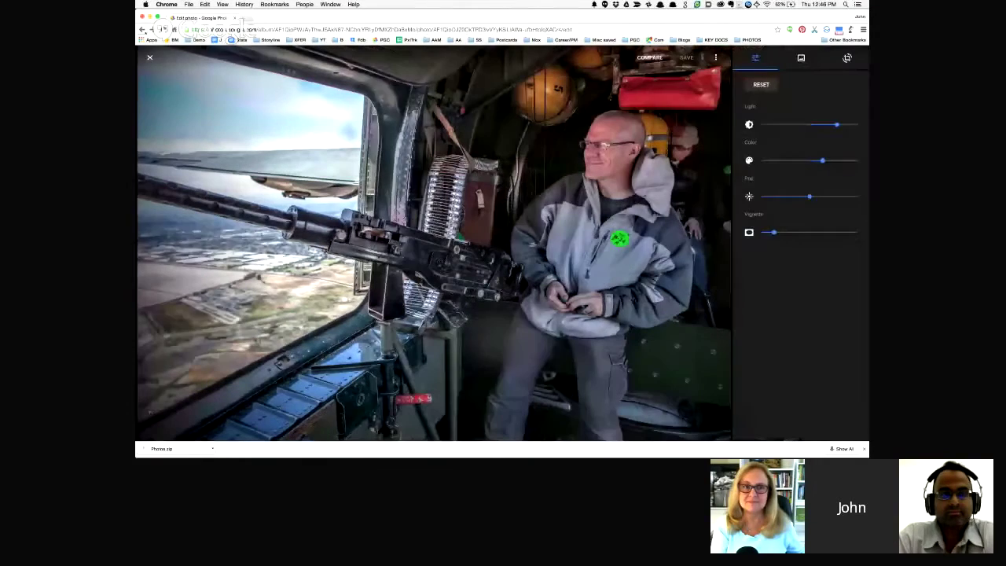
key(Escape)
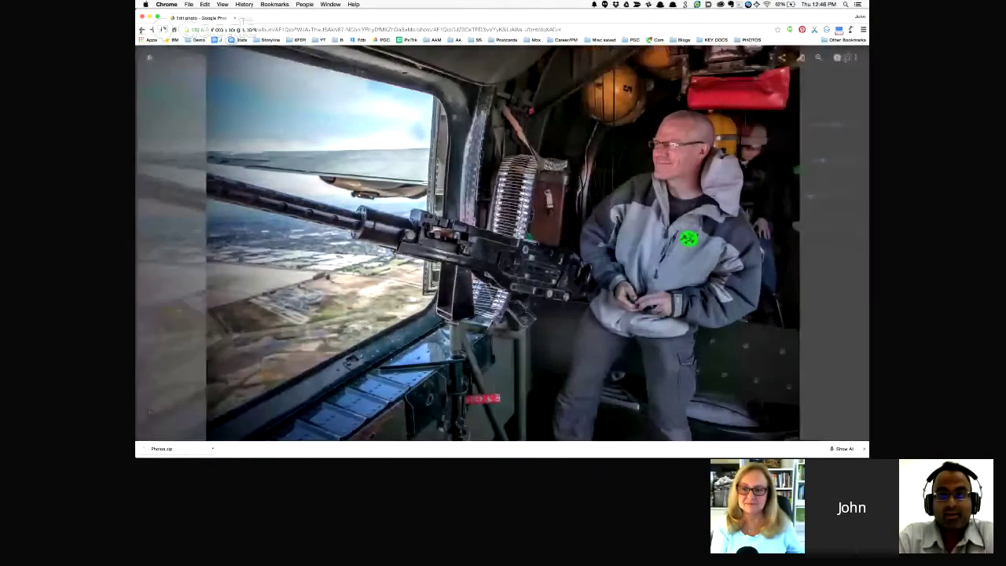
click(151, 57)
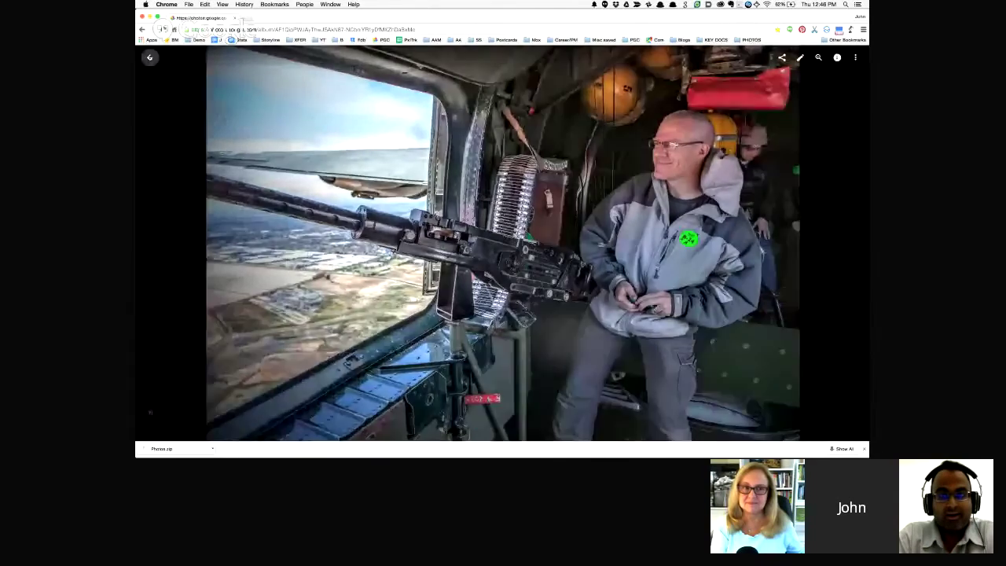